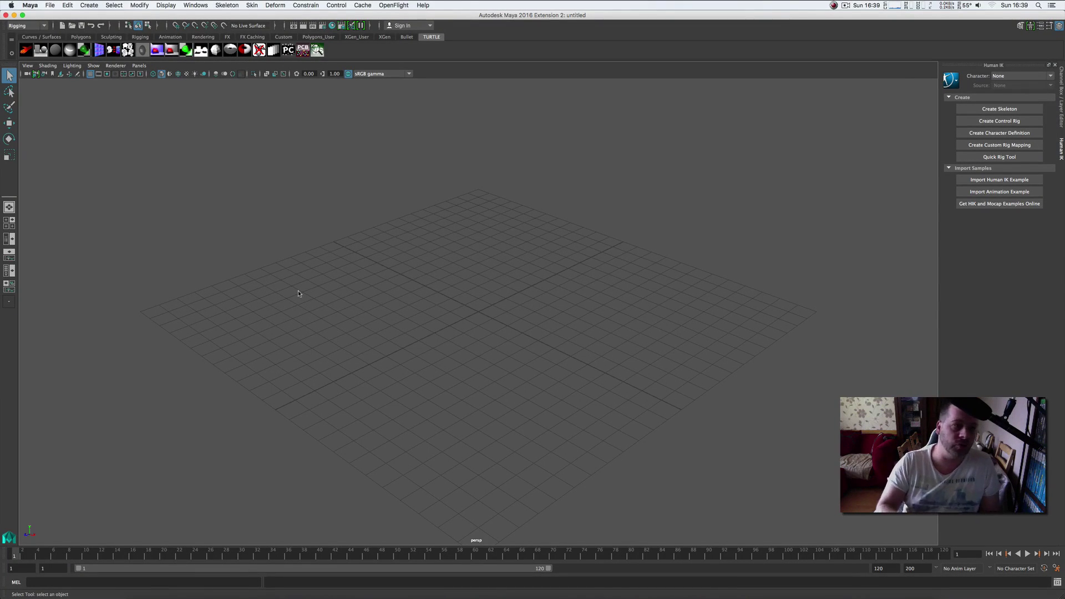
Import the Superman model from Desktop/Superman/Superman into the scene.
scroll(495, 377, "up", 3)
scroll(494, 378, "down", 3)
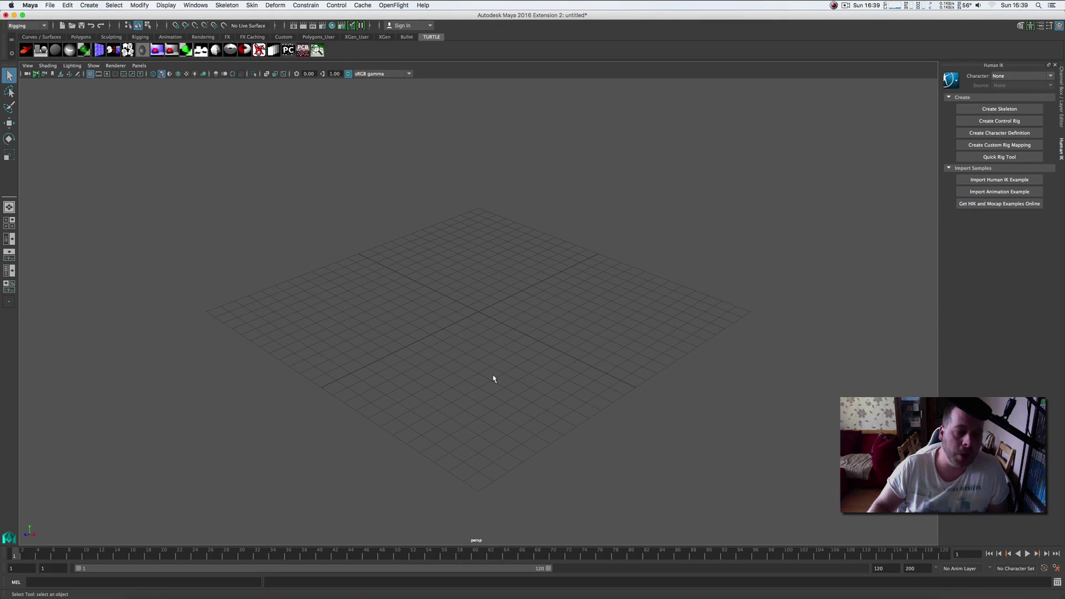
scroll(548, 337, "up", 3)
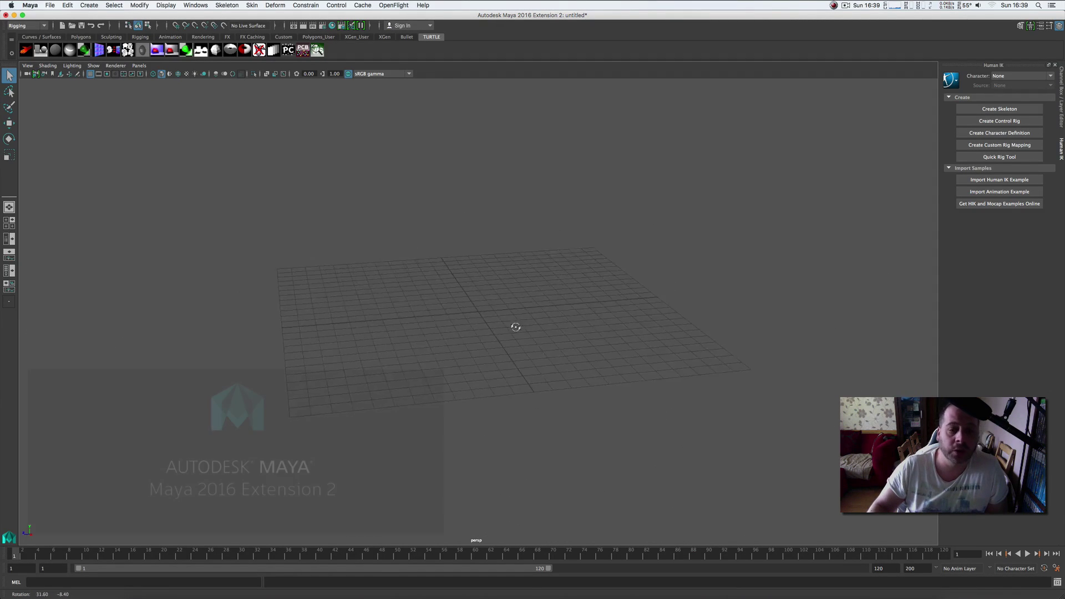
left_click_drag(527, 390, 553, 389, "alt")
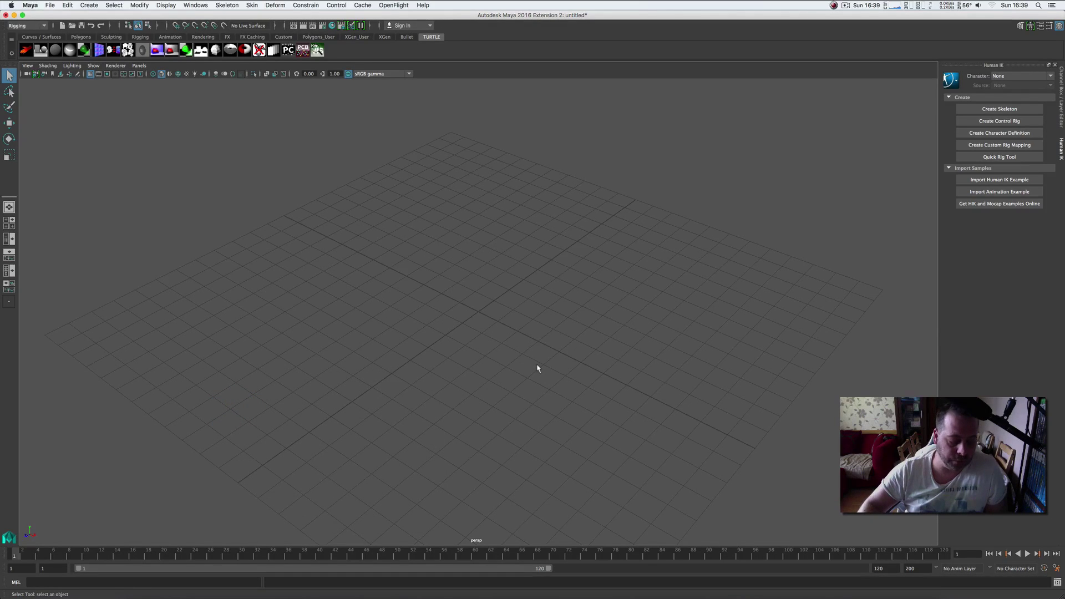
left_click_drag(537, 368, 537, 352, "alt")
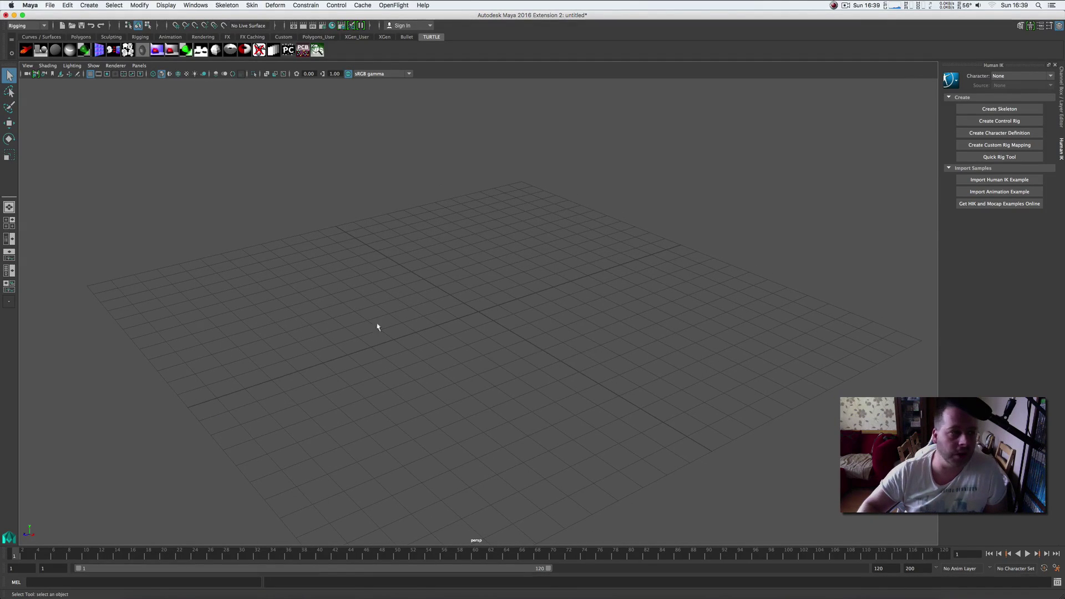
left_click(52, 5)
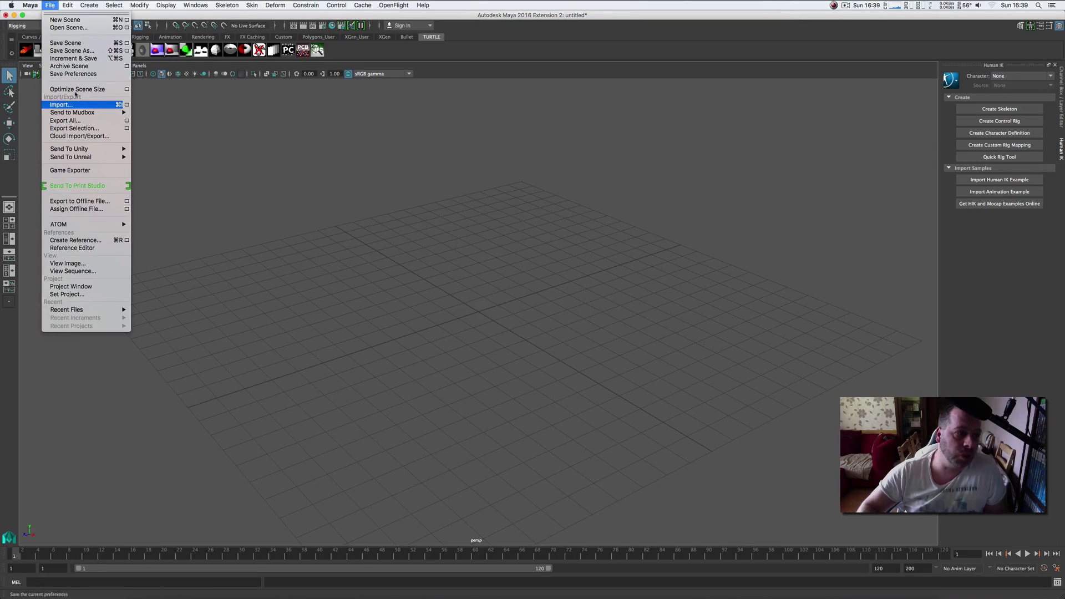
left_click(87, 109)
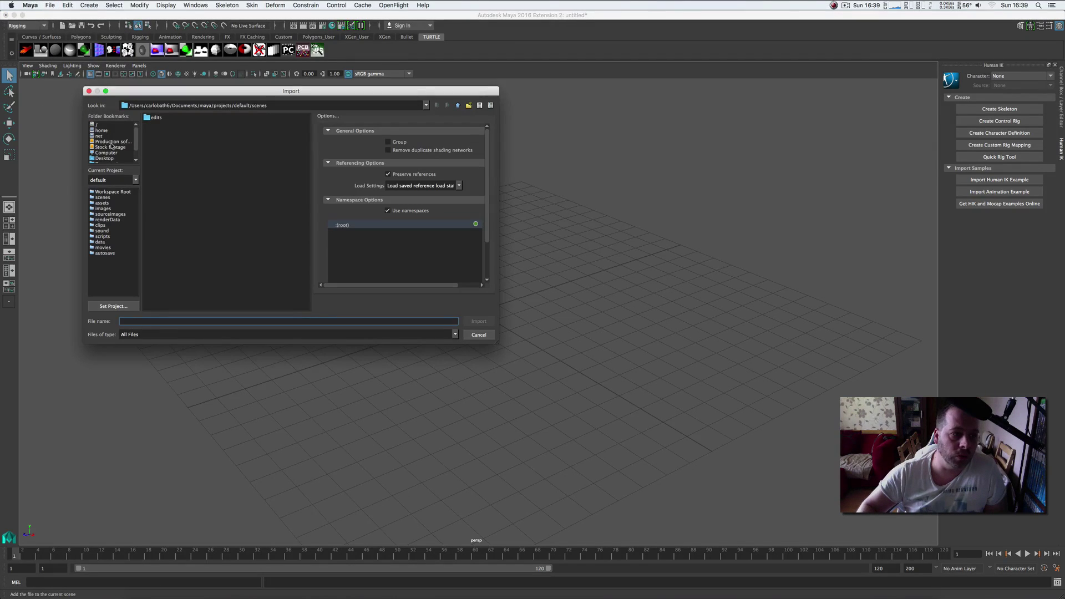
left_click(104, 158)
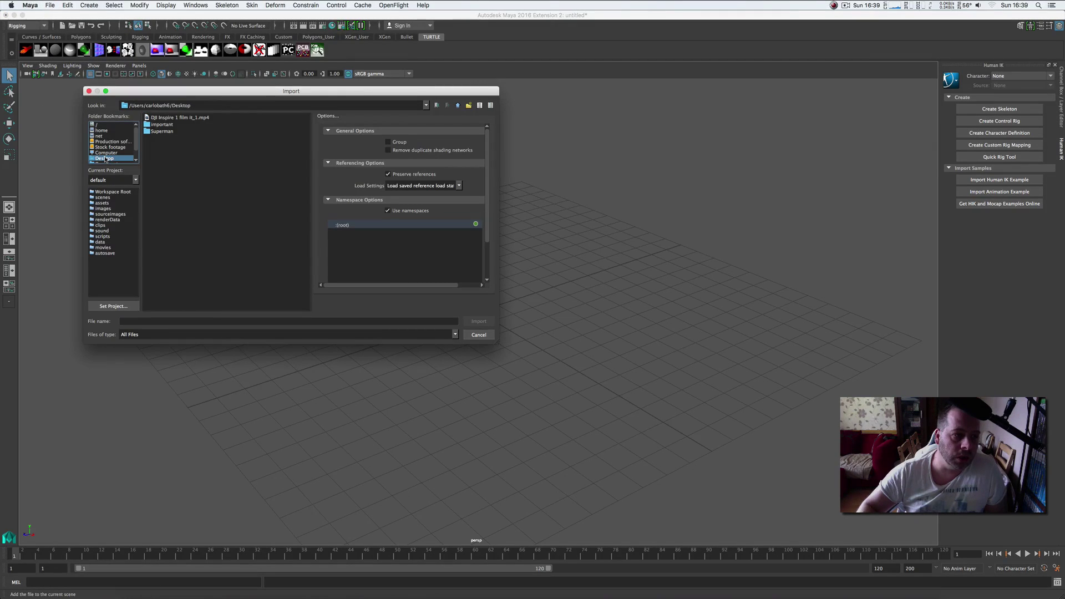
double_click(165, 132)
double_click(165, 117)
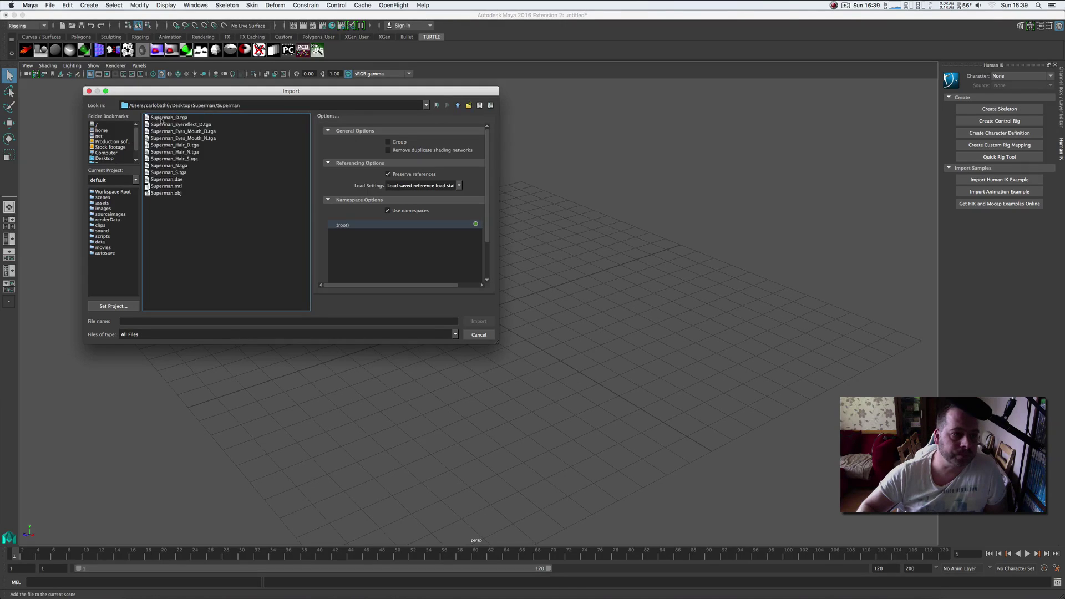
double_click(167, 180)
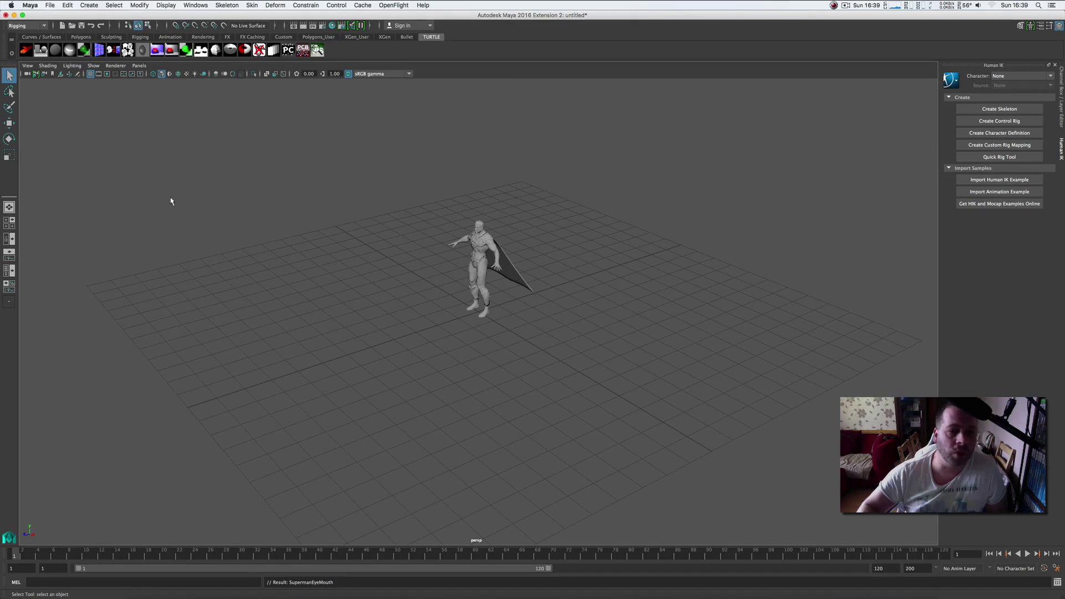
Assign the existing Supermandefault material to the Superman mesh.
scroll(503, 329, "up", 6)
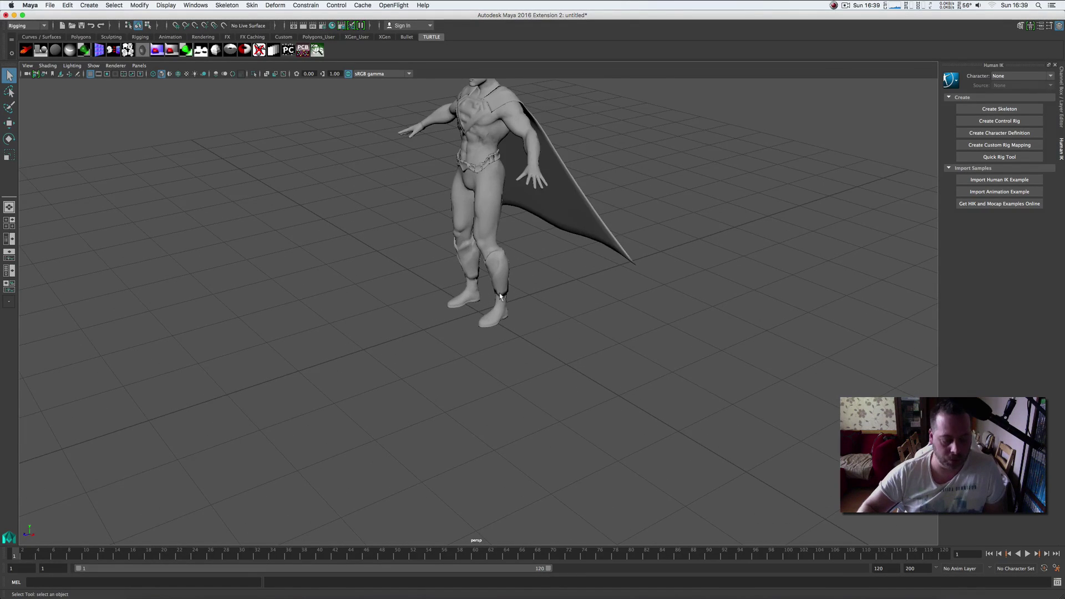
scroll(500, 298, "up", 3)
scroll(500, 297, "down", 4)
left_click_drag(500, 297, 481, 236, "alt")
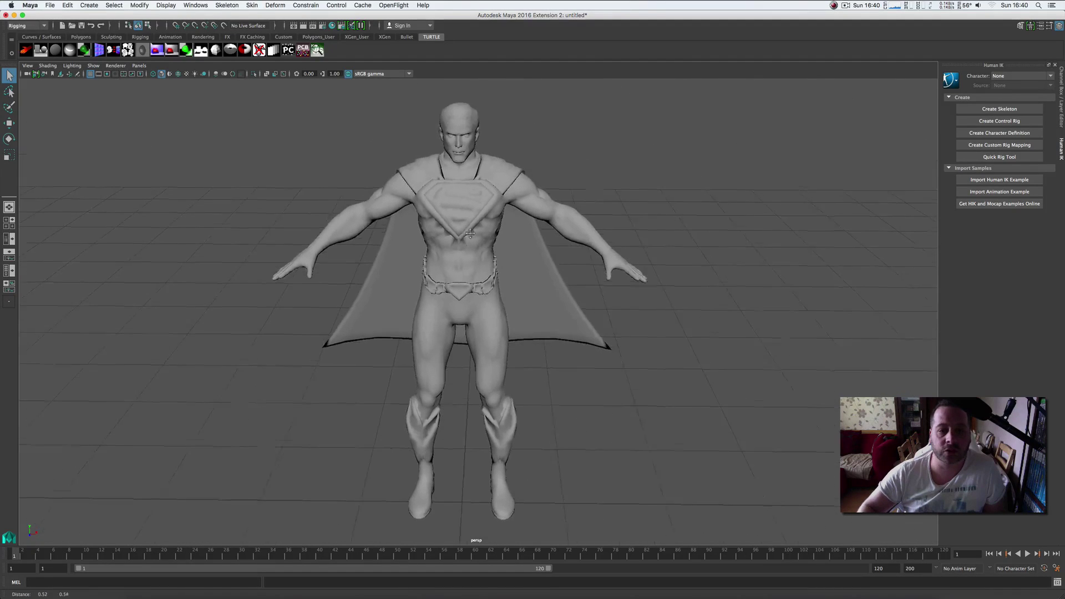
scroll(480, 234, "up", 2)
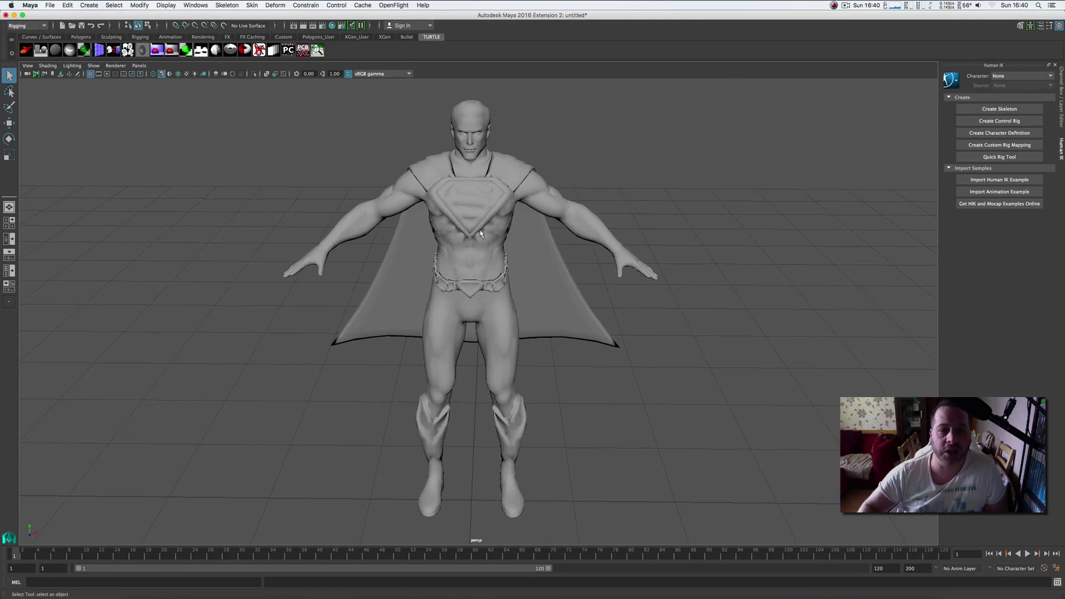
scroll(481, 233, "up", 1)
right_click_drag(461, 248, 526, 510)
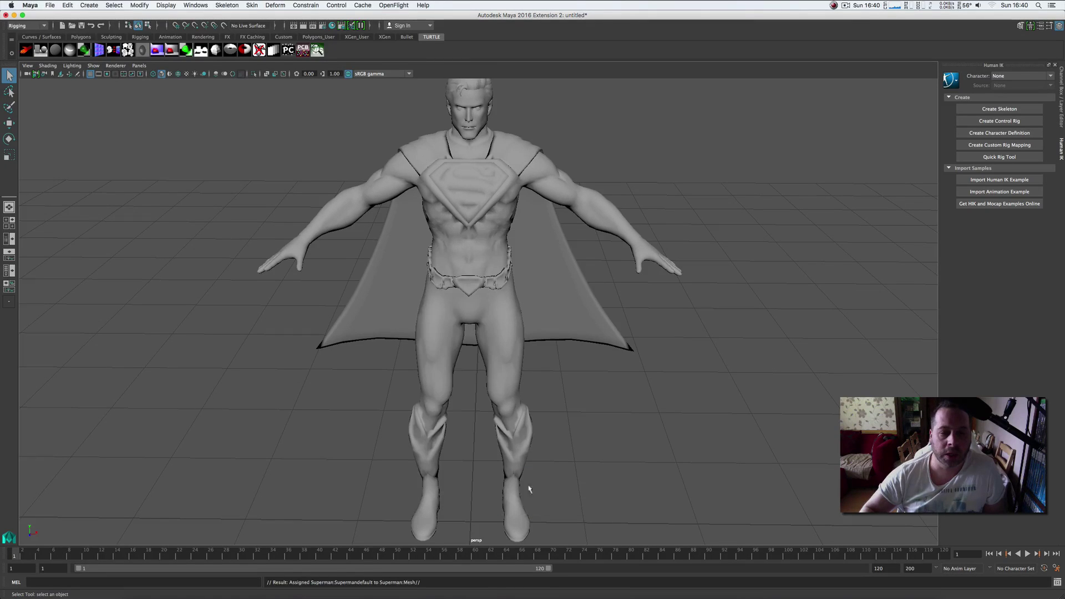
left_click(503, 320)
right_click_drag(465, 261, 528, 525)
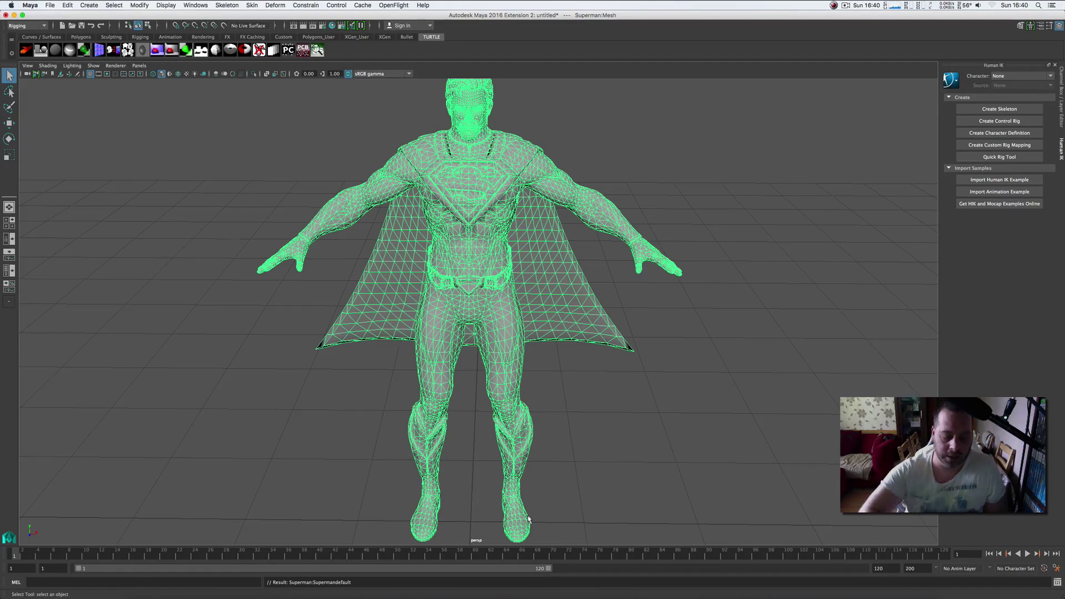
Turn on textured display (6), view Superman's red cape and emblem, and select the mesh.
key("6")
left_click(621, 141)
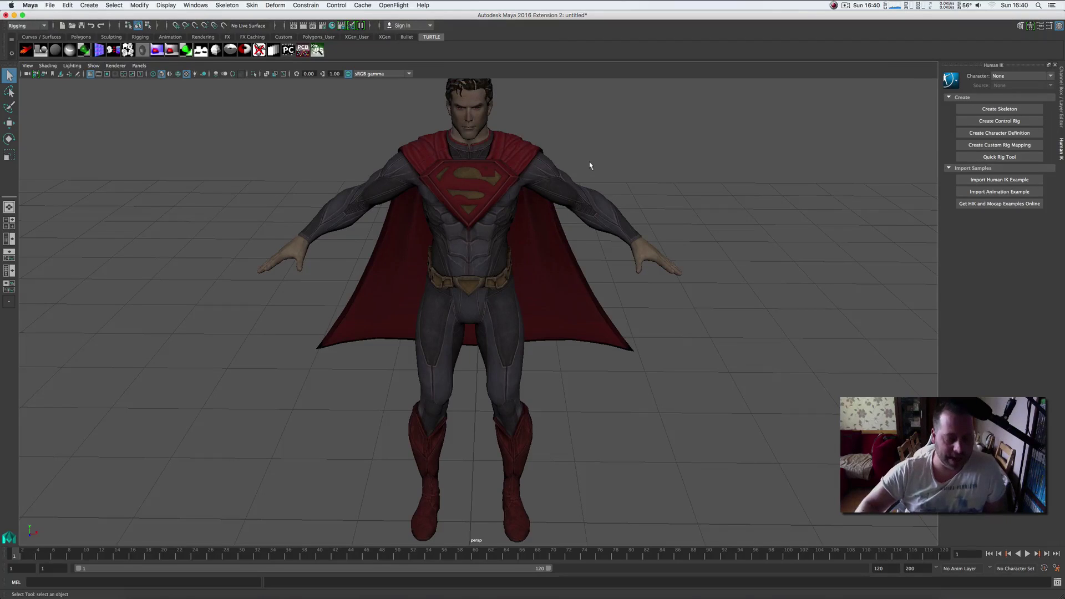
left_click_drag(590, 166, 558, 156, "alt")
scroll(557, 155, "up", 2)
scroll(558, 156, "down", 4)
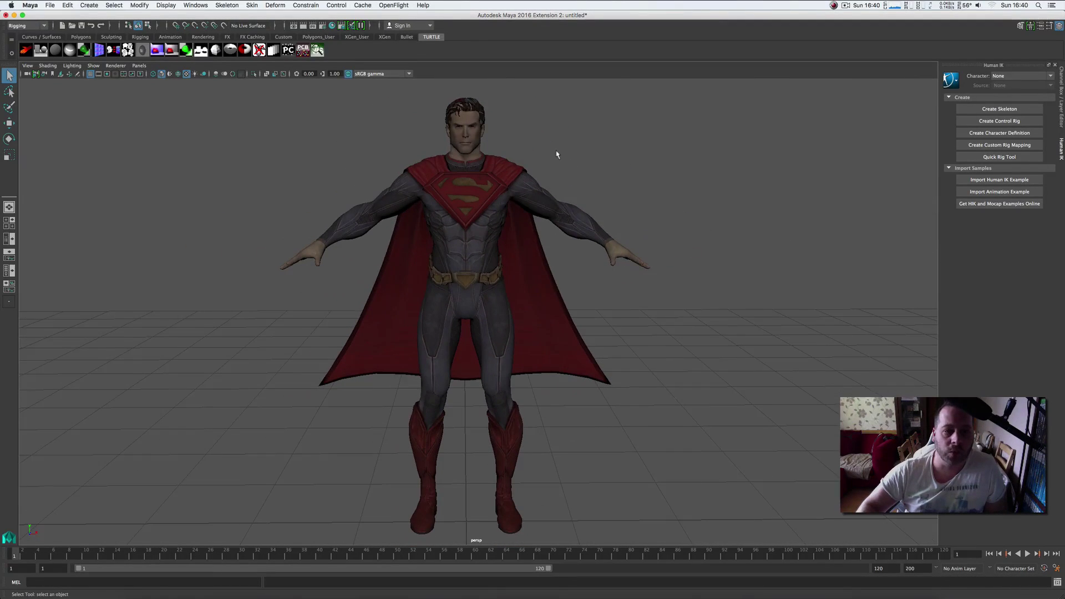
left_click(437, 218)
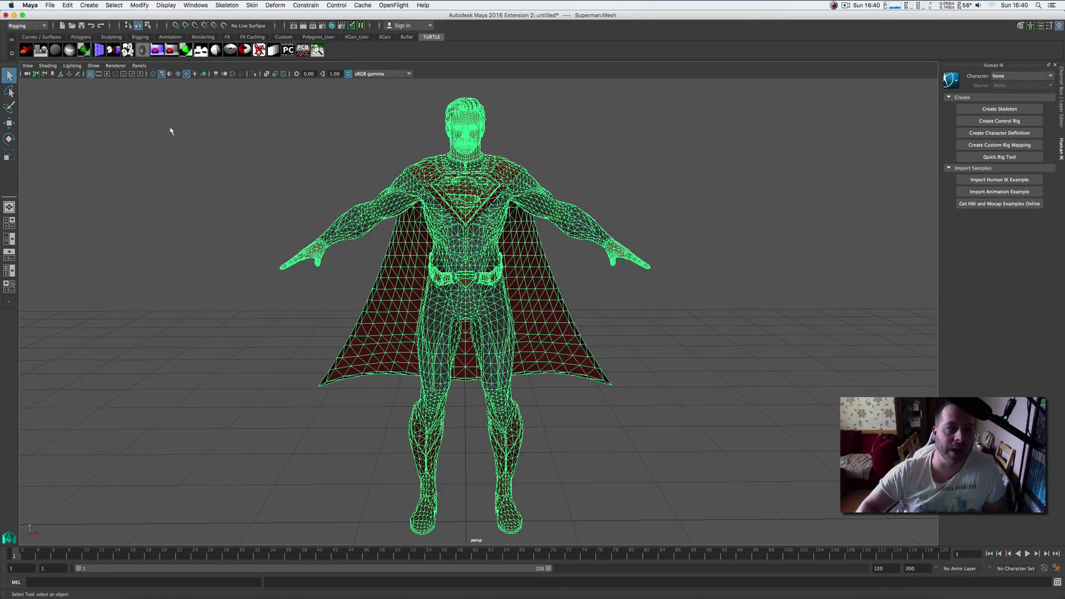
left_click(25, 26)
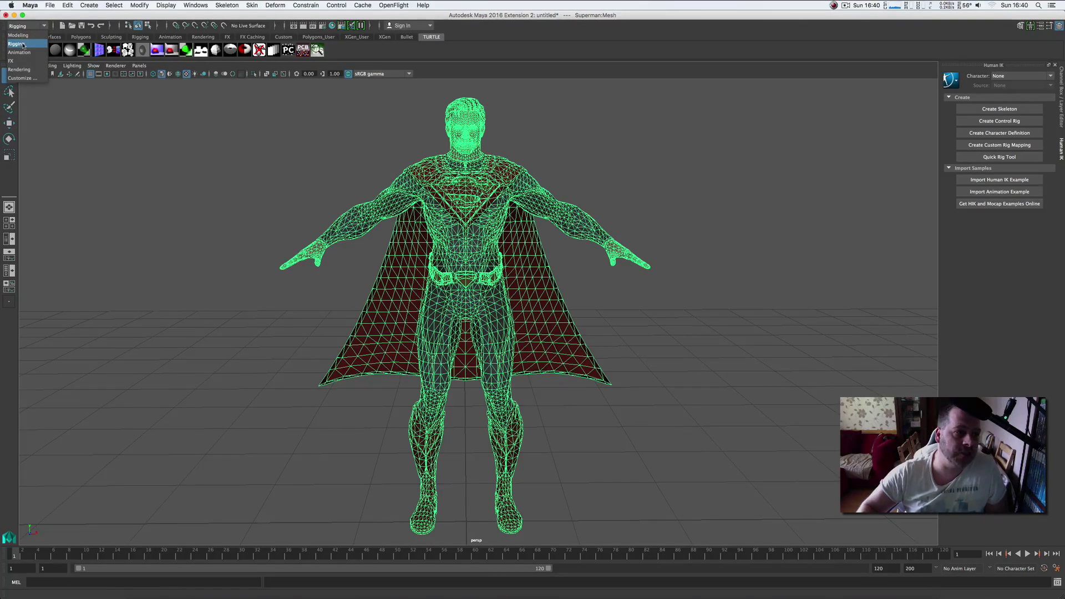
Auto-rig Superman with Skeleton > Quick Rig in One-Click mode, creating Character1.
left_click(23, 44)
left_click(224, 5)
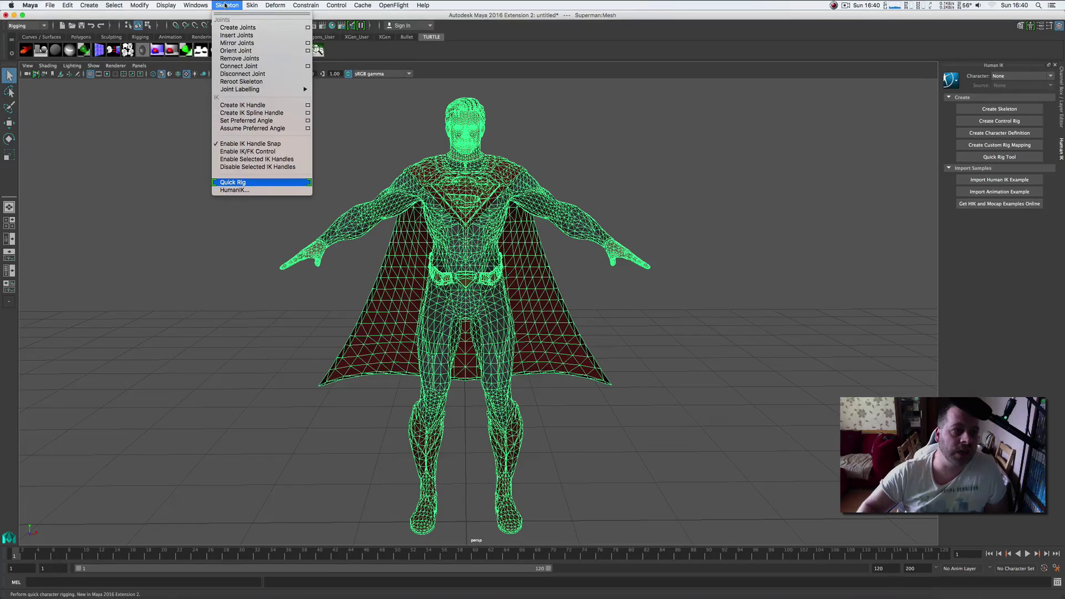
left_click(225, 183)
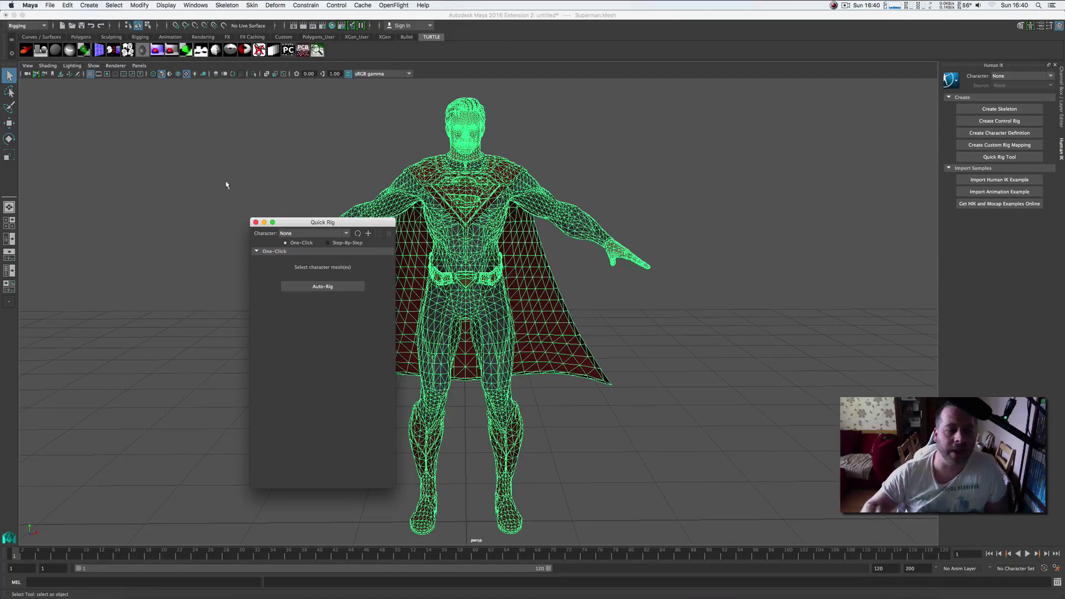
left_click_drag(311, 224, 160, 166)
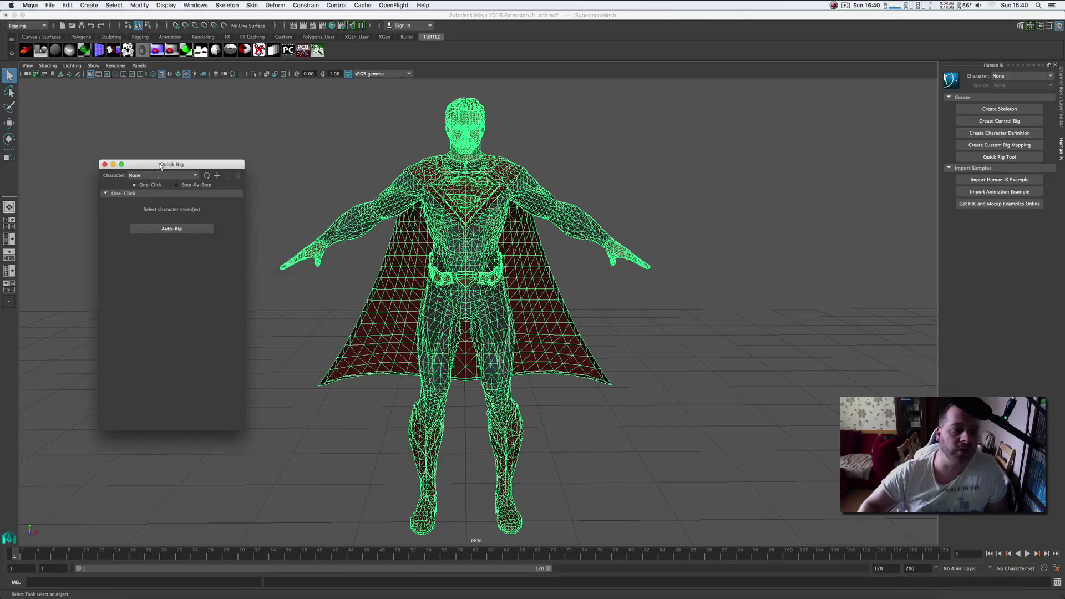
left_click(169, 230)
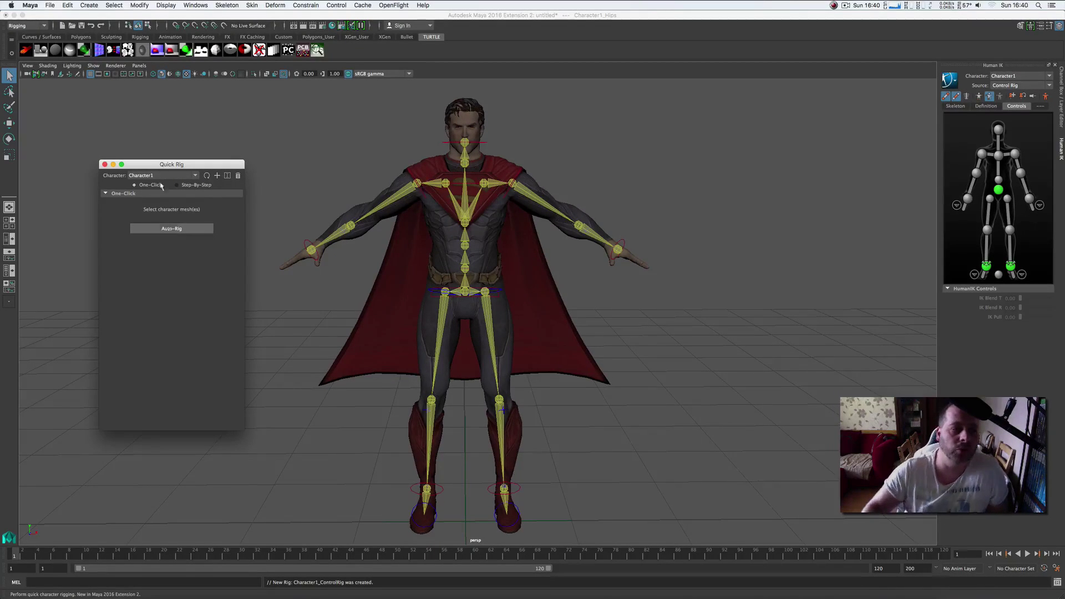
Put away the Quick Rig window and turn the head control with the Rotate tool.
left_click(113, 165)
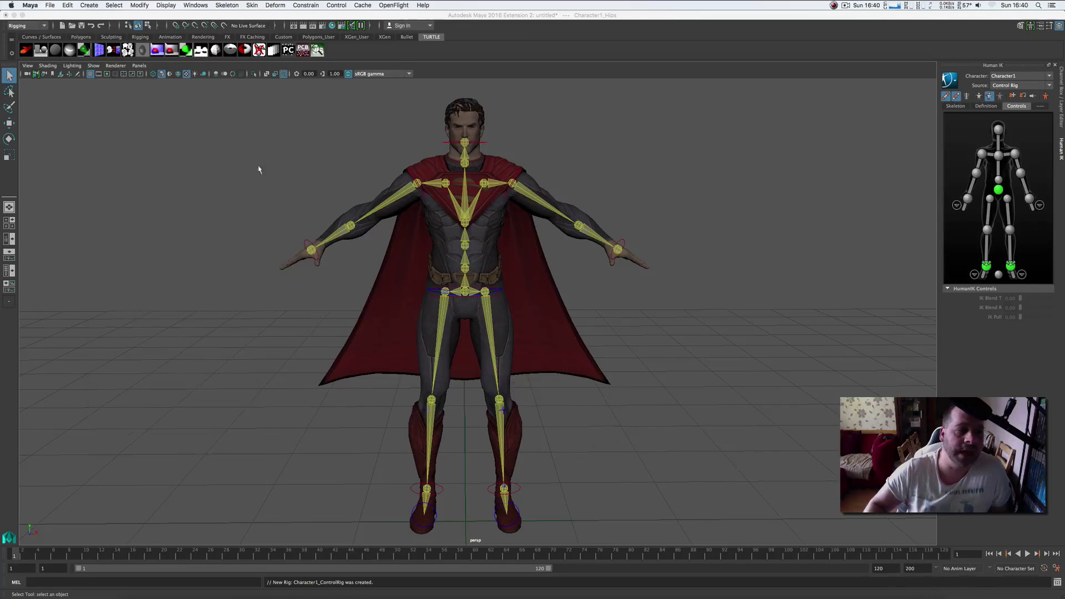
scroll(434, 245, "up", 3)
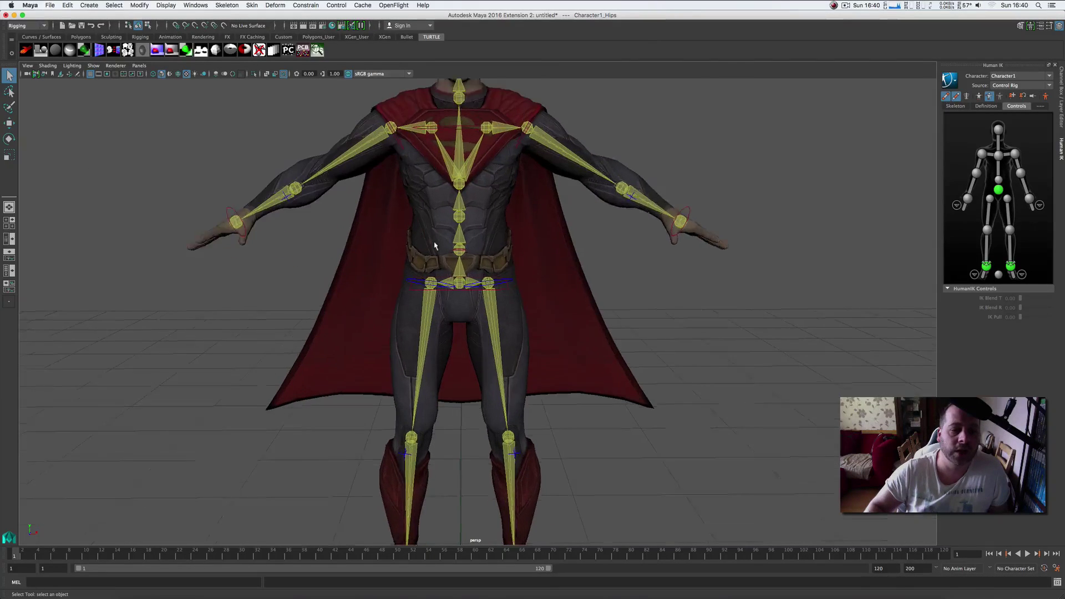
scroll(435, 245, "down", 2)
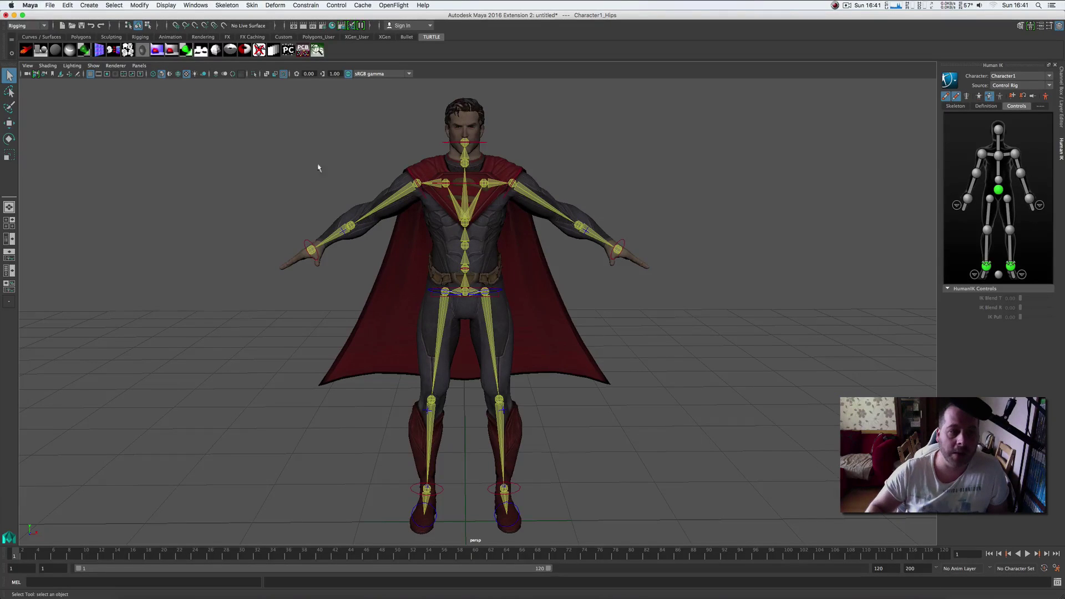
left_click(9, 139)
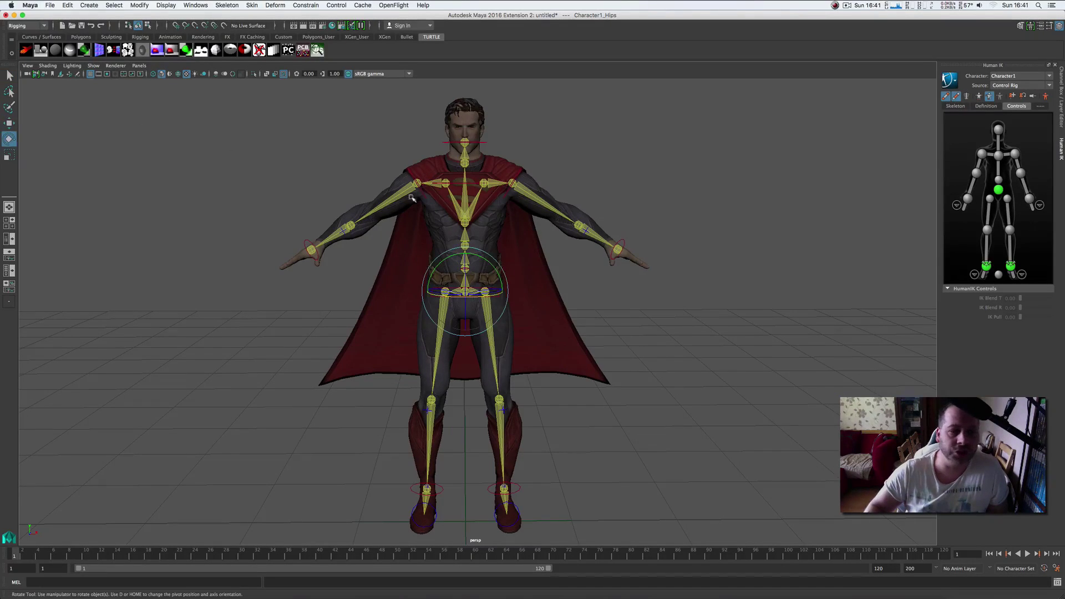
left_click(468, 143)
mouse_move(467, 143)
left_mouse_down()
mouse_move(452, 134)
mouse_move(479, 130)
mouse_move(460, 137)
left_mouse_up()
Rotate the right shoulder, bend the right forearm, and rotate the Spine2 chest control.
left_click(417, 183)
mouse_move(417, 180)
left_mouse_down()
mouse_move(417, 160)
mouse_move(417, 177)
left_mouse_up()
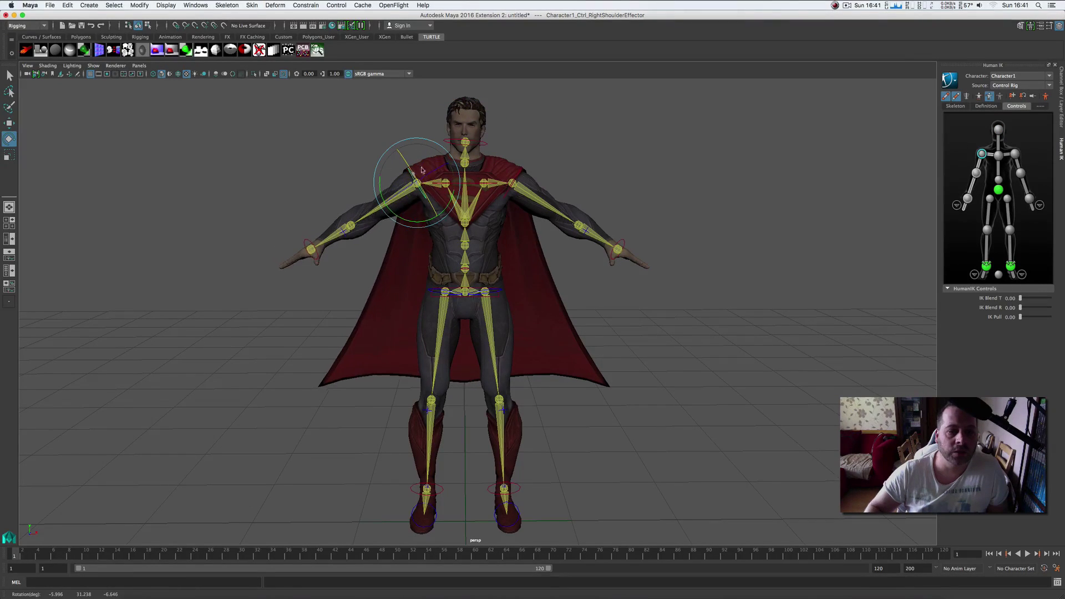
left_click(351, 225)
mouse_move(351, 225)
left_mouse_down()
mouse_move(361, 194)
mouse_move(345, 206)
left_mouse_up()
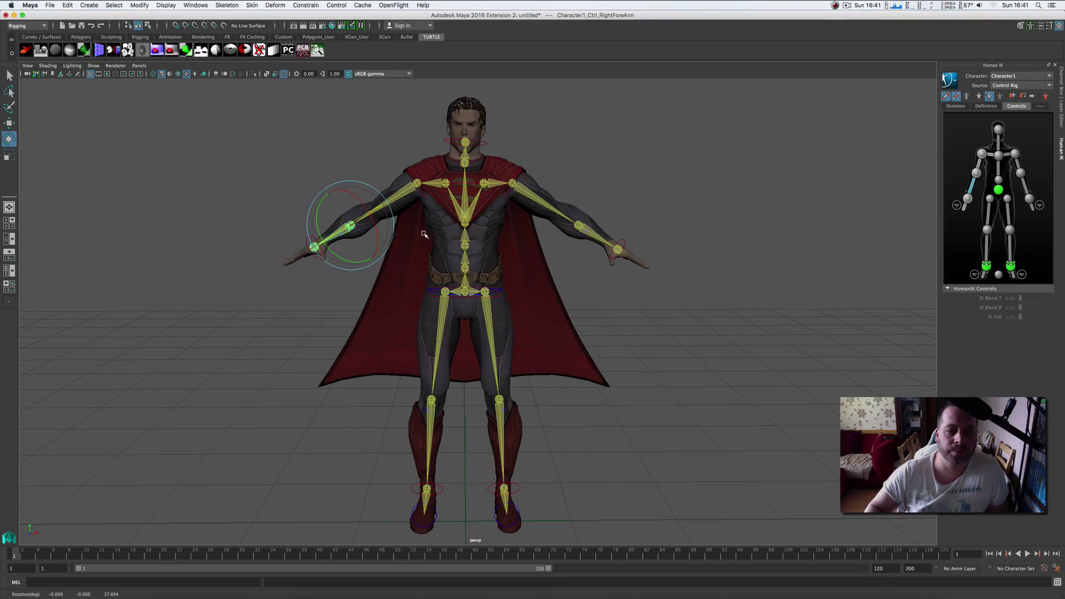
left_click(468, 224)
mouse_move(467, 223)
left_mouse_down()
mouse_move(470, 214)
mouse_move(469, 225)
mouse_move(484, 222)
mouse_move(469, 224)
left_mouse_up()
Dismiss the Skeleton menu and rotate the Spine2 chest control further.
left_click(194, 5)
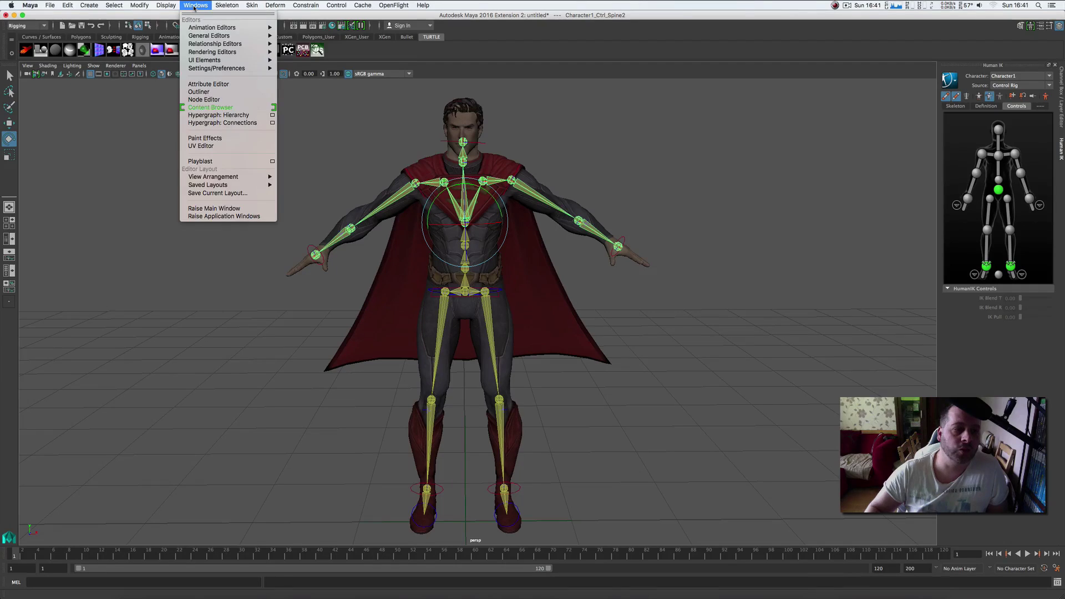
mouse_move(219, 6)
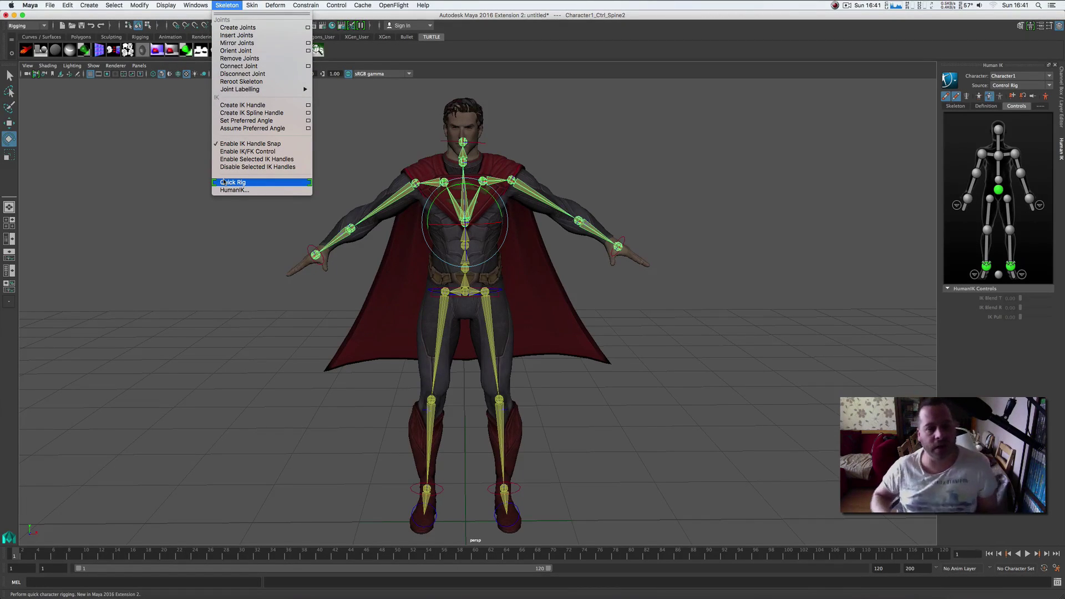
left_click(362, 158)
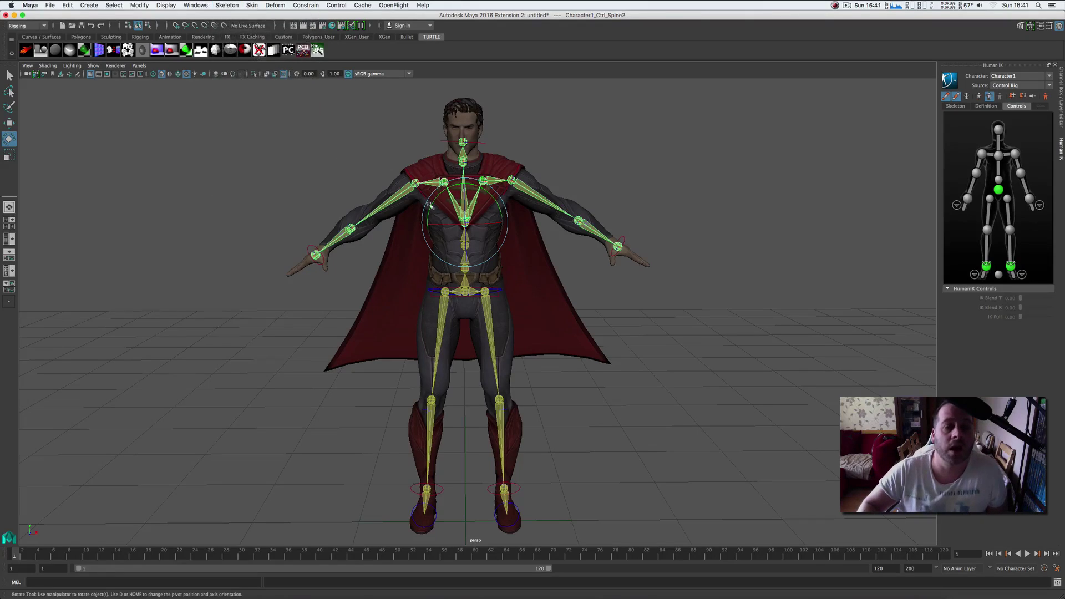
left_click_drag(450, 225, 465, 222)
Raise the left arm by rotating the left forearm and shoulder, and turn the left hand.
left_click(579, 220)
left_click_drag(579, 220, 610, 217)
left_click(511, 179)
left_click_drag(511, 179, 622, 206)
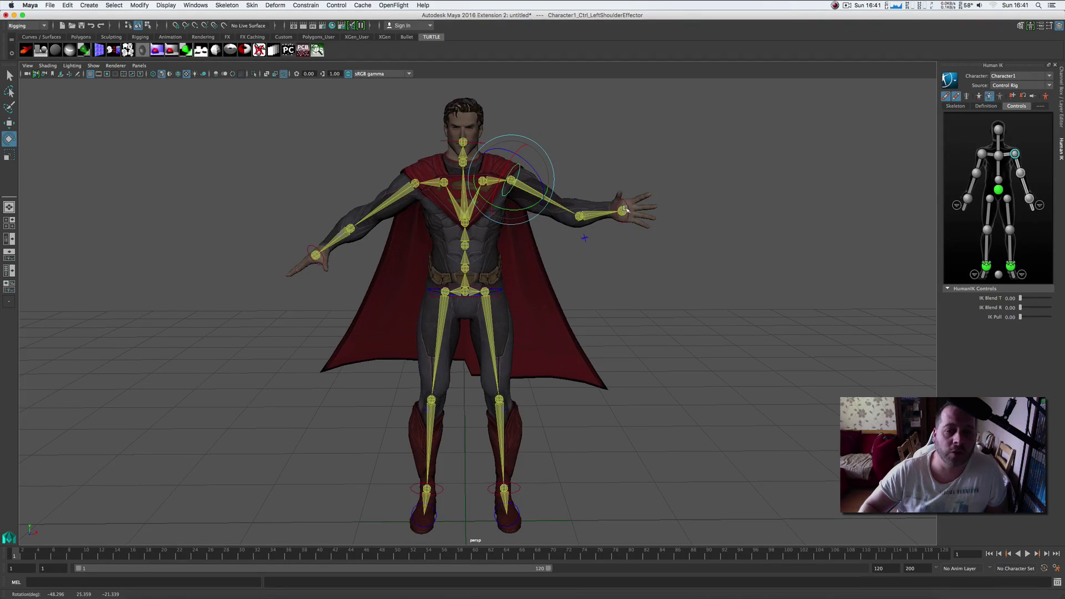
left_click(623, 211)
mouse_move(630, 203)
left_mouse_down()
mouse_move(568, 206)
mouse_move(643, 186)
left_mouse_up()
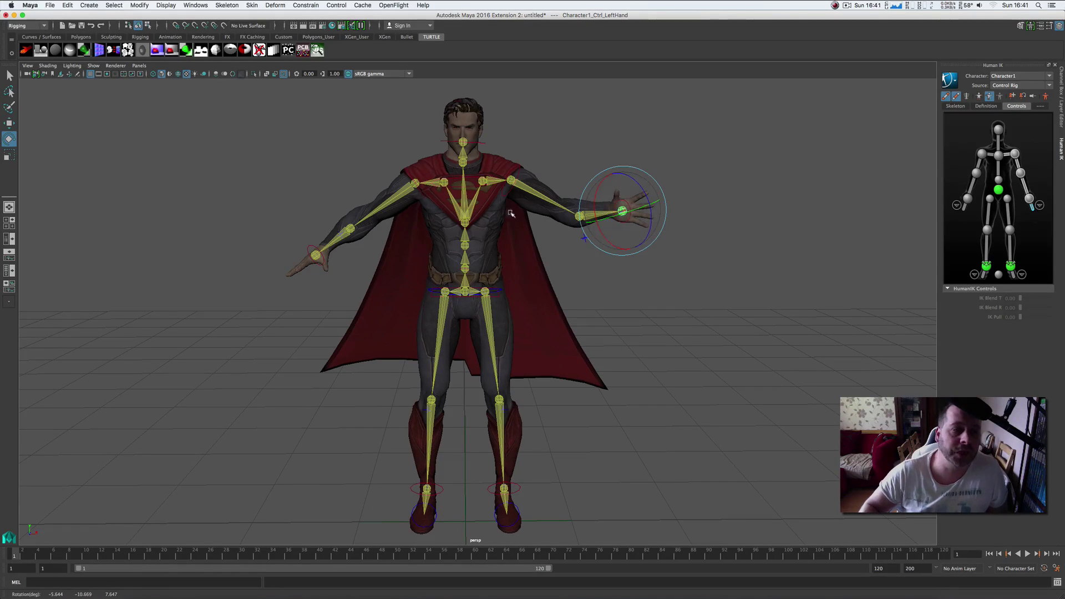
Reopen Quick Rig in Step-By-Step mode for Character1 and enlarge its panel.
left_click(196, 4)
mouse_move(230, 4)
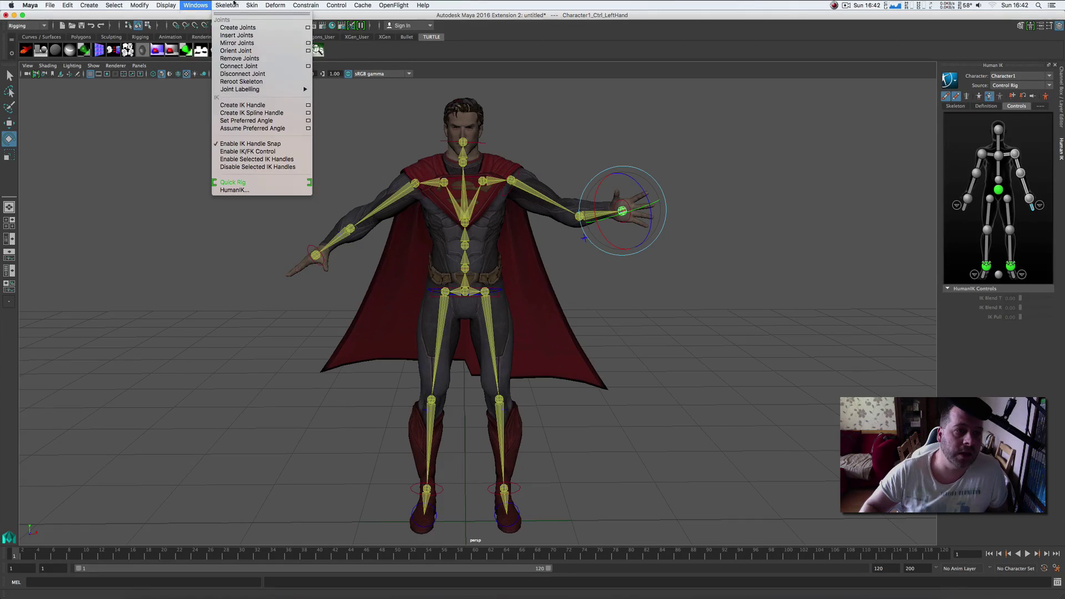
left_click(243, 187)
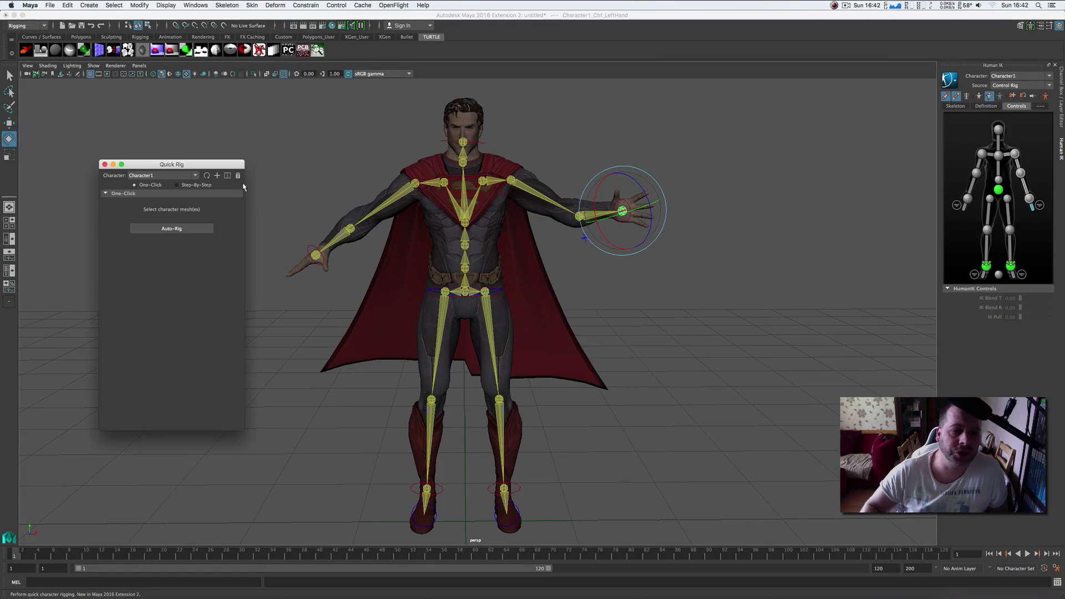
left_click(182, 177)
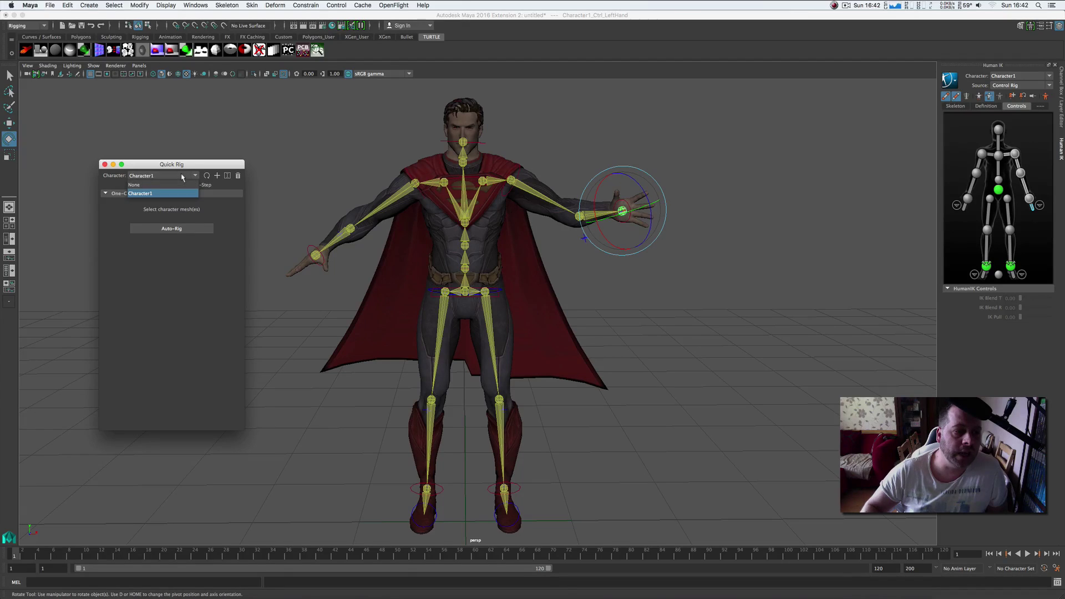
left_click(189, 166)
left_click(178, 185)
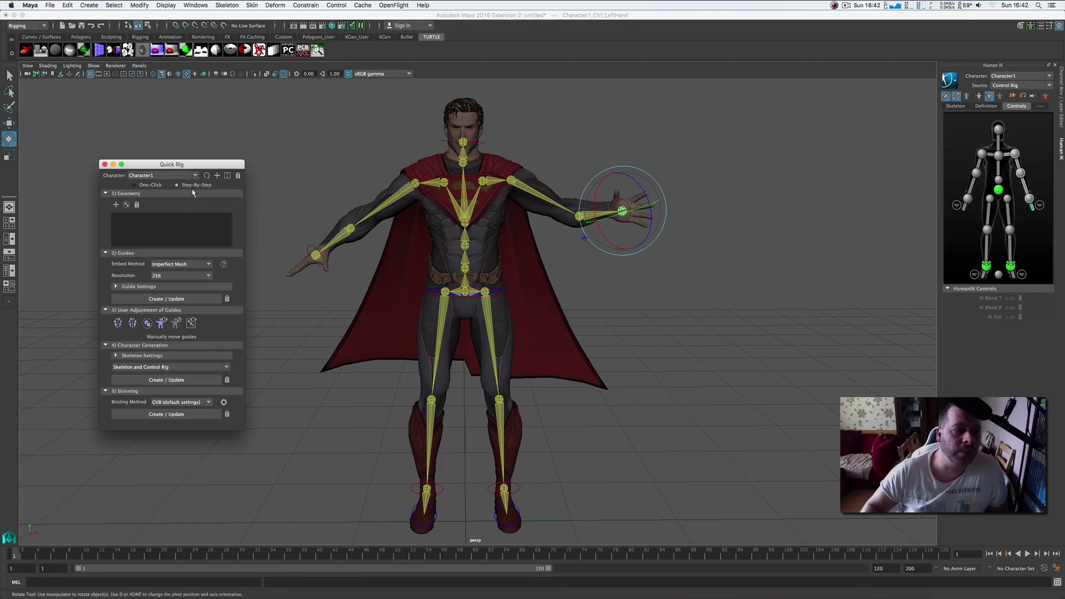
left_click_drag(195, 164, 279, 90)
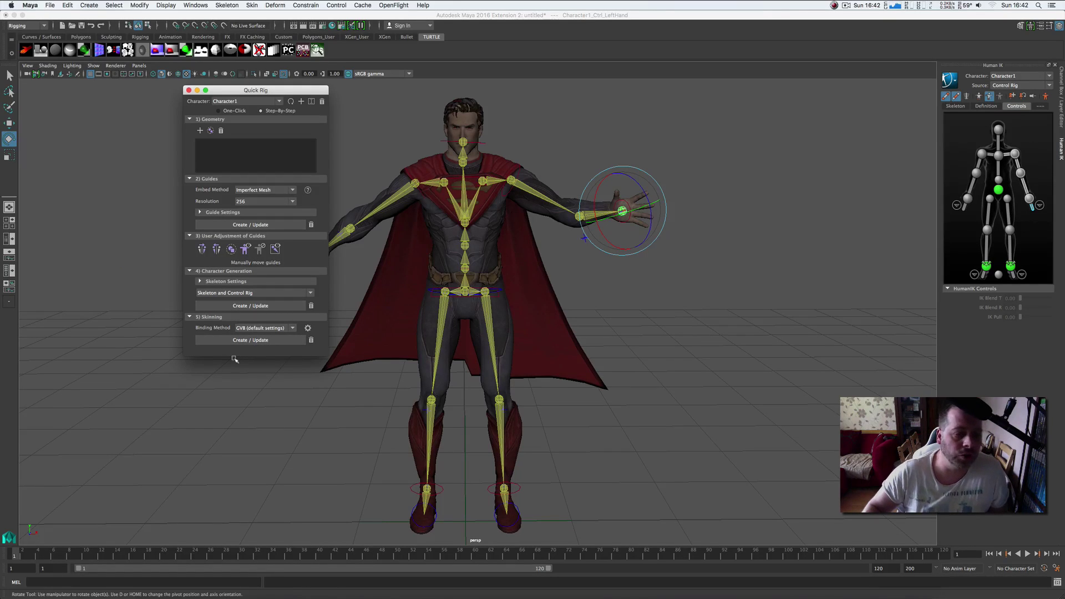
left_click_drag(236, 358, 226, 425)
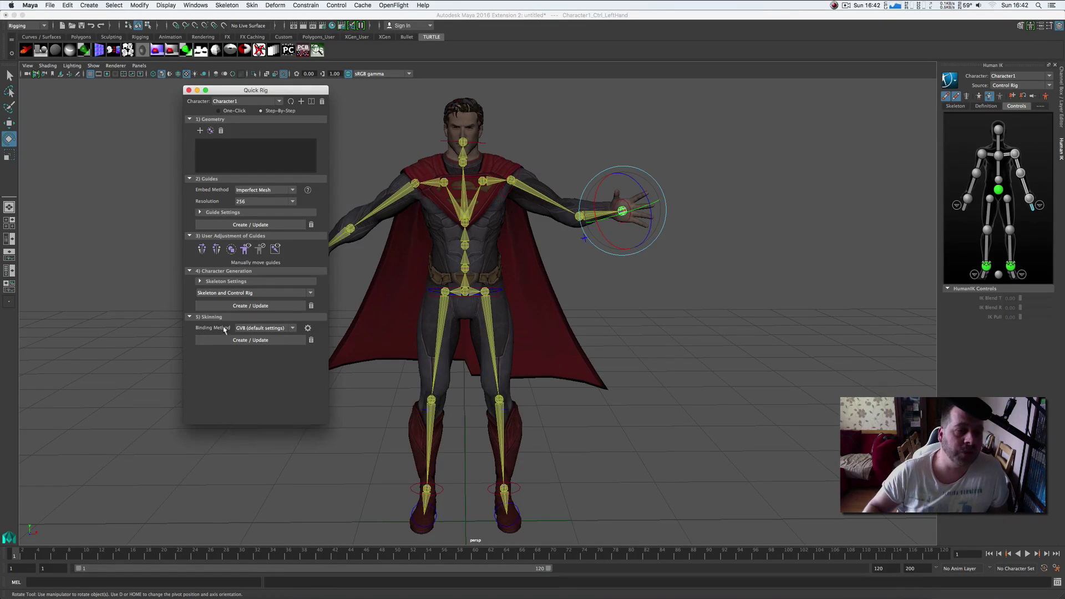
Close Quick Rig, turn the left hand slightly further, and select the left arm control.
left_click(188, 90)
left_click_drag(636, 195, 631, 204)
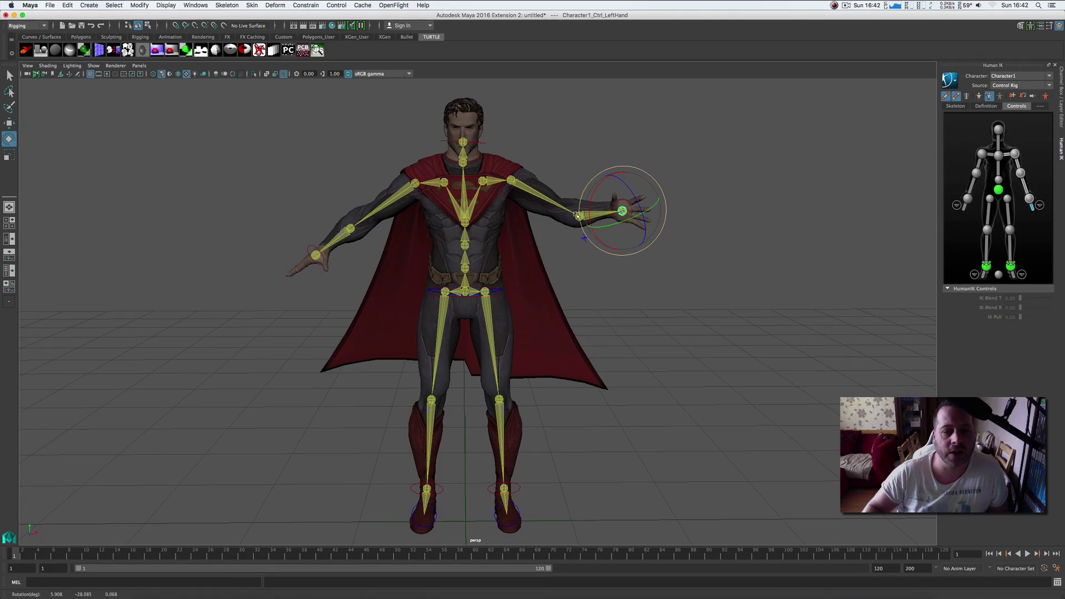
left_click(511, 180)
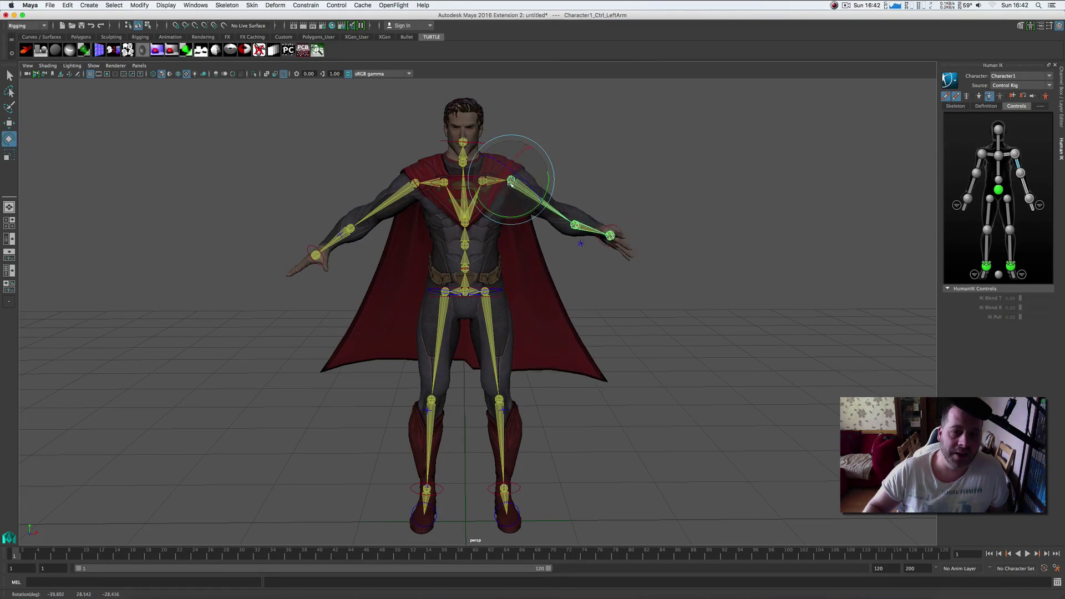